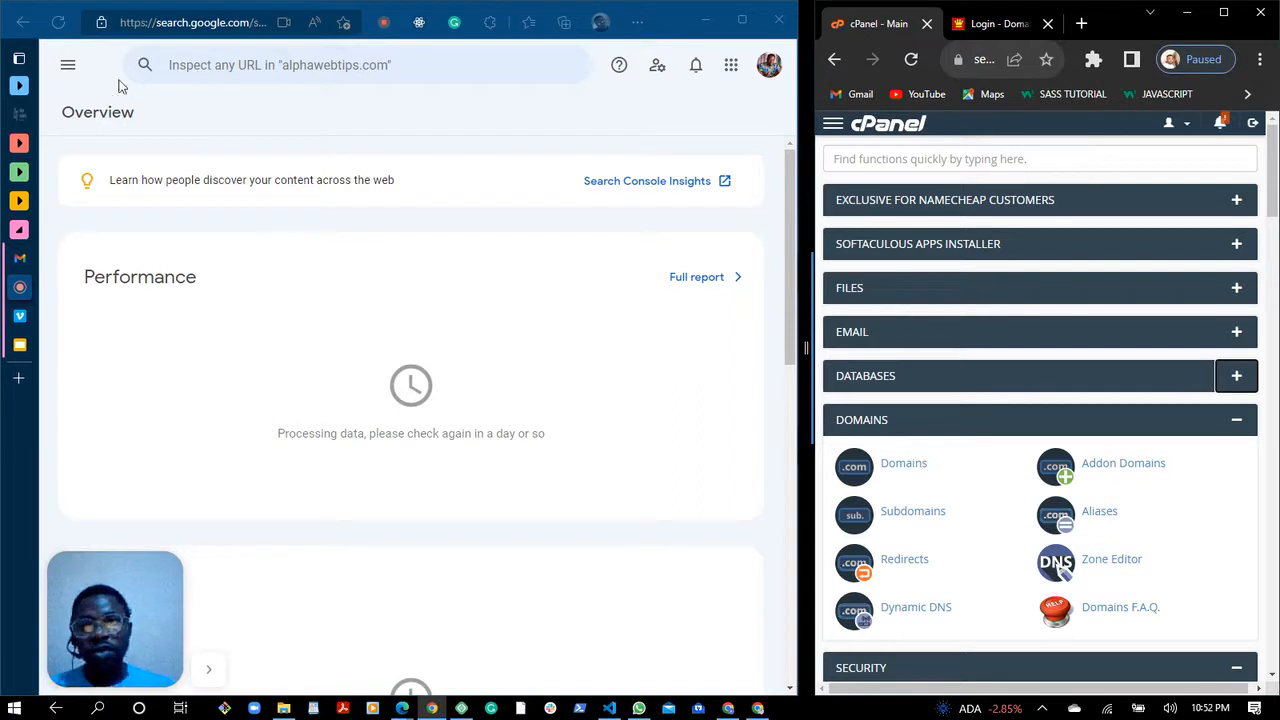
# Add a new Domain-type property for alphawebconsult.com and continue to its DNS ownership verification
pyautogui.click(68, 70)
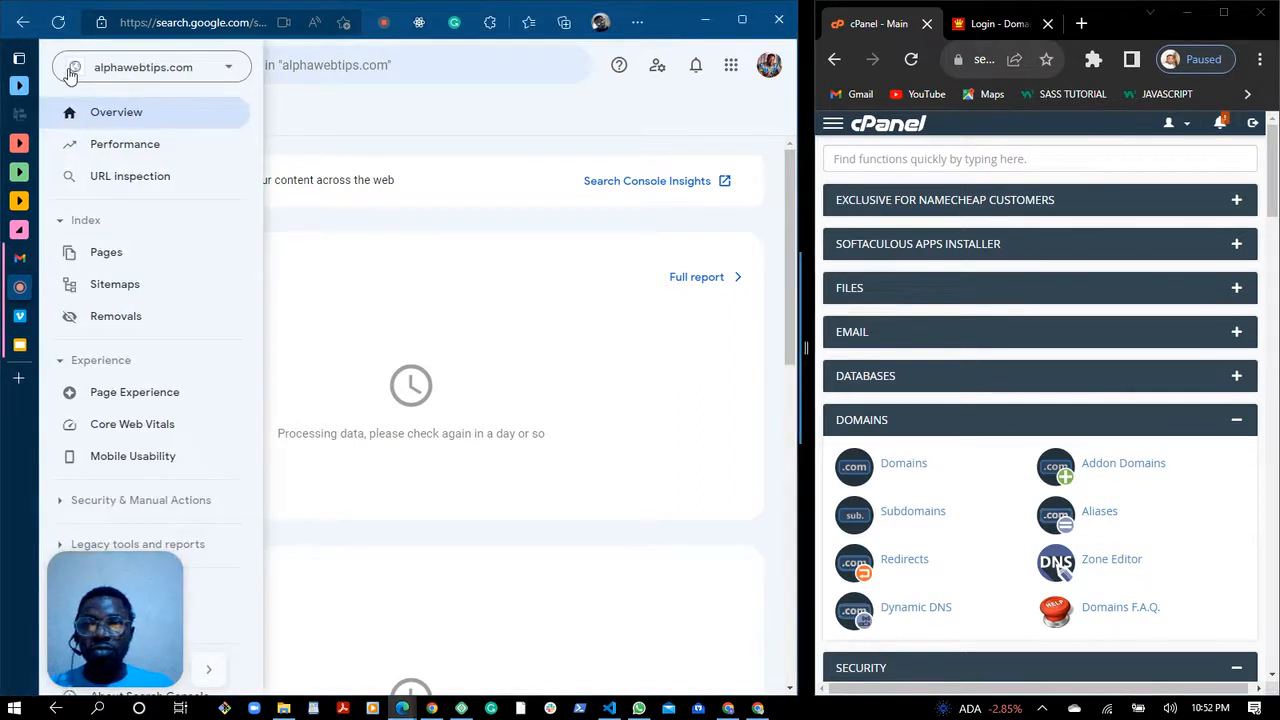
pyautogui.click(213, 73)
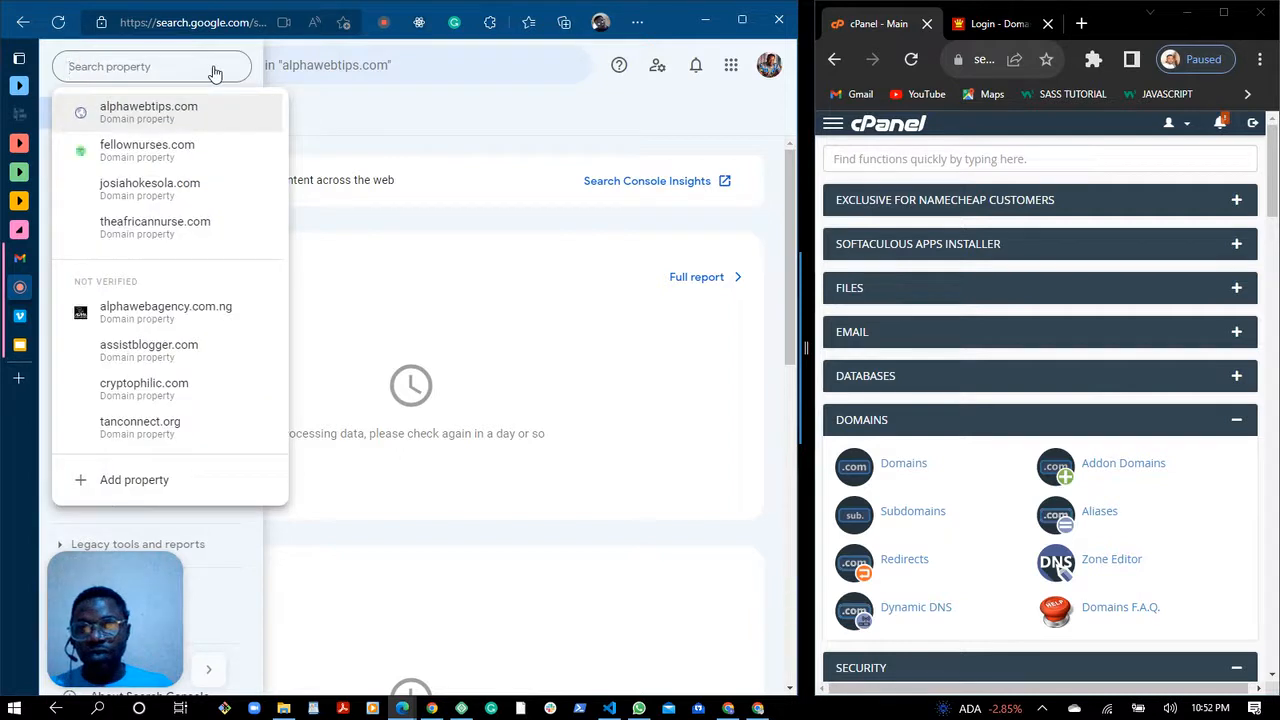
pyautogui.click(136, 489)
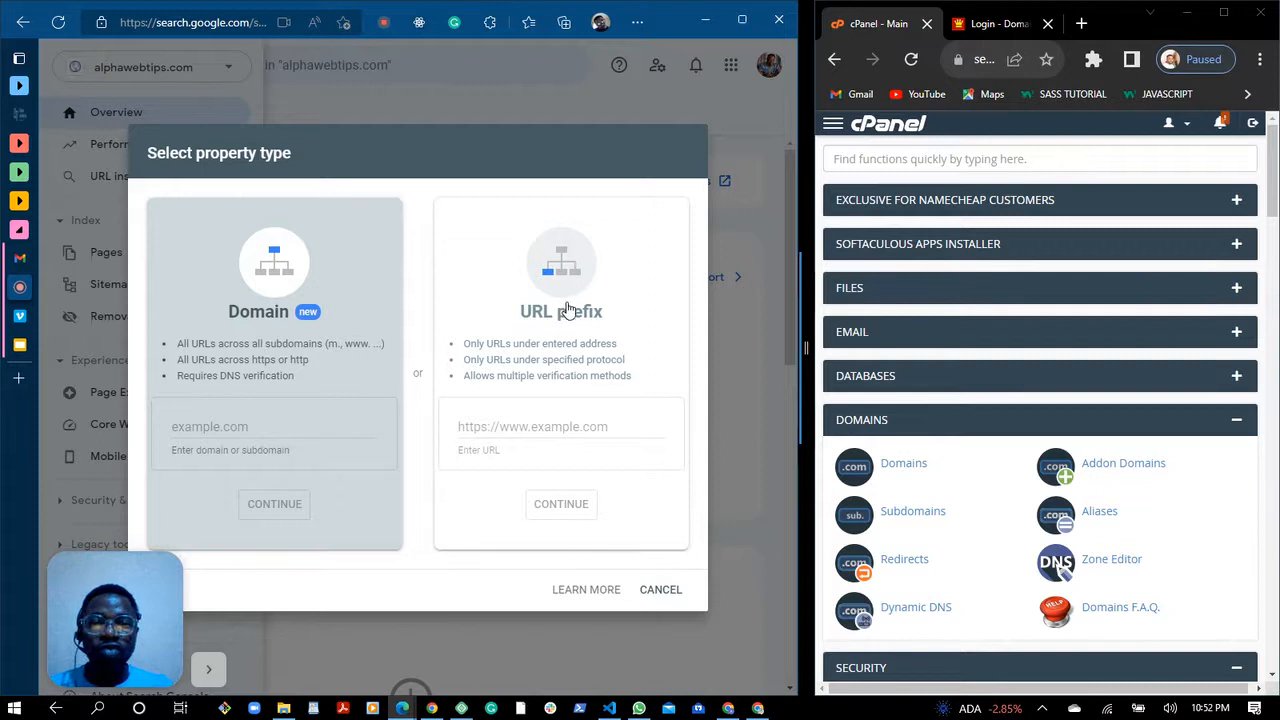
pyautogui.click(257, 427)
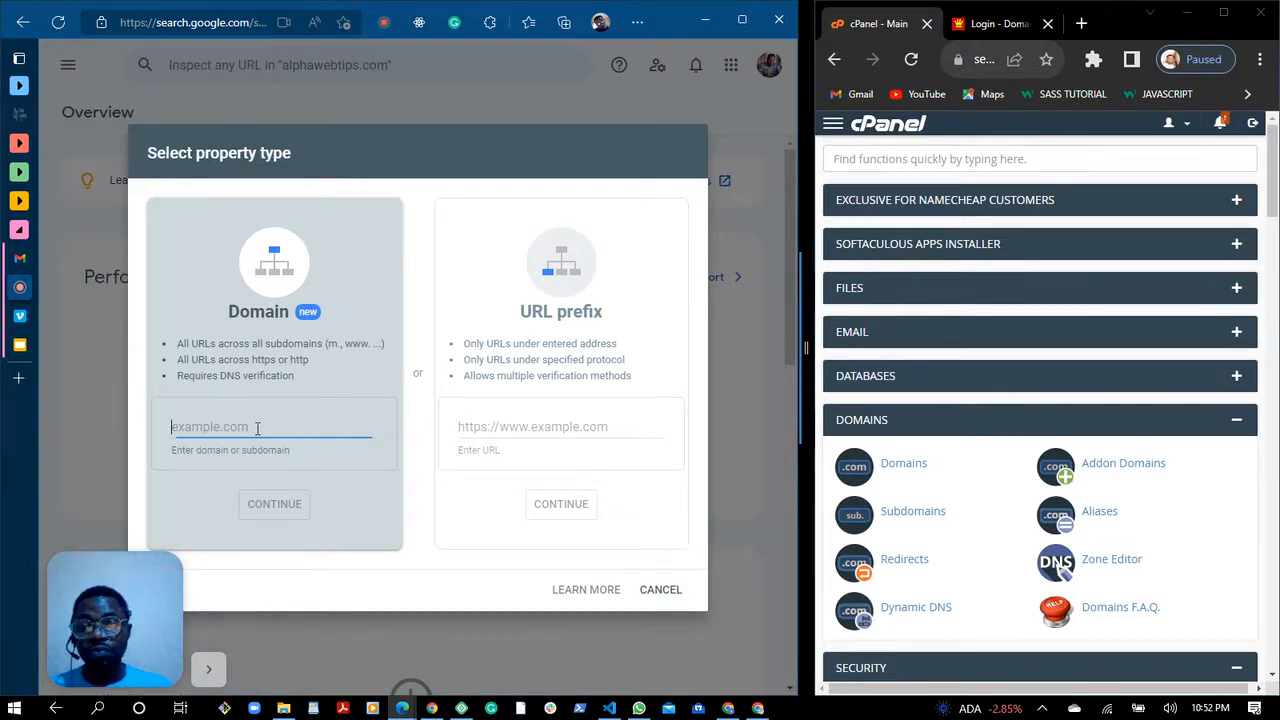
pyautogui.write('alphawebc')
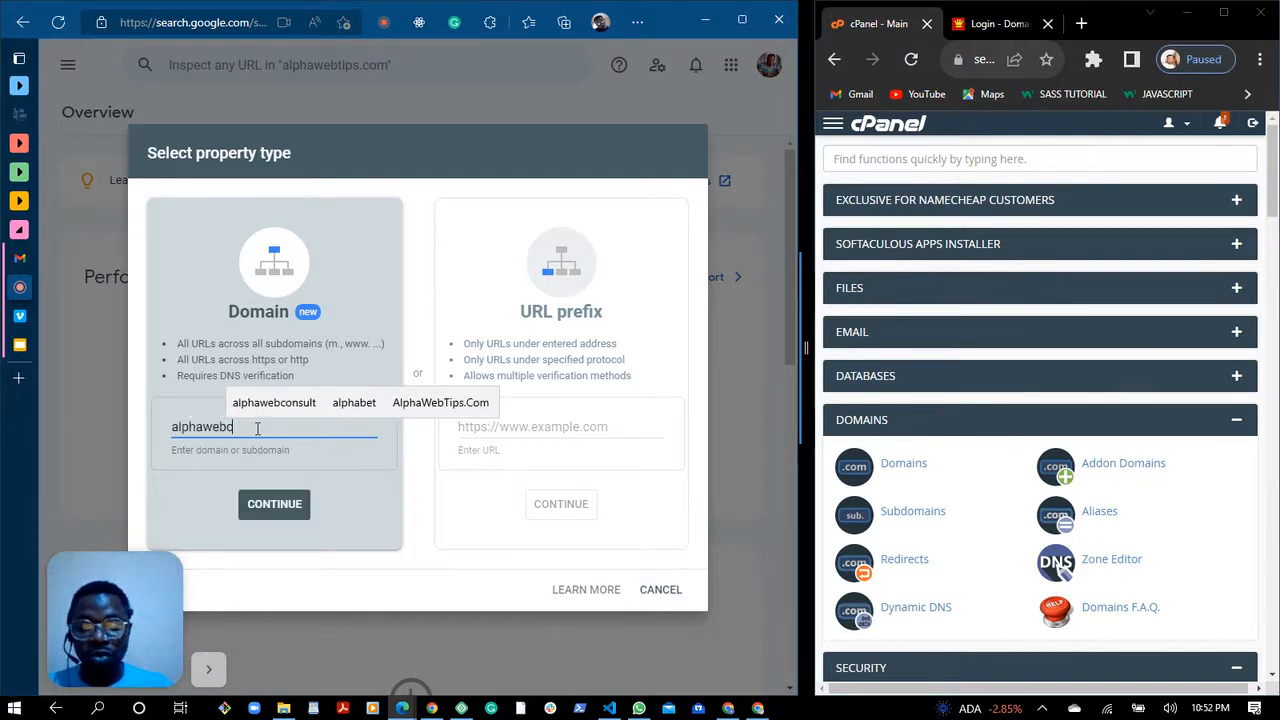
pyautogui.write('onsult.com')
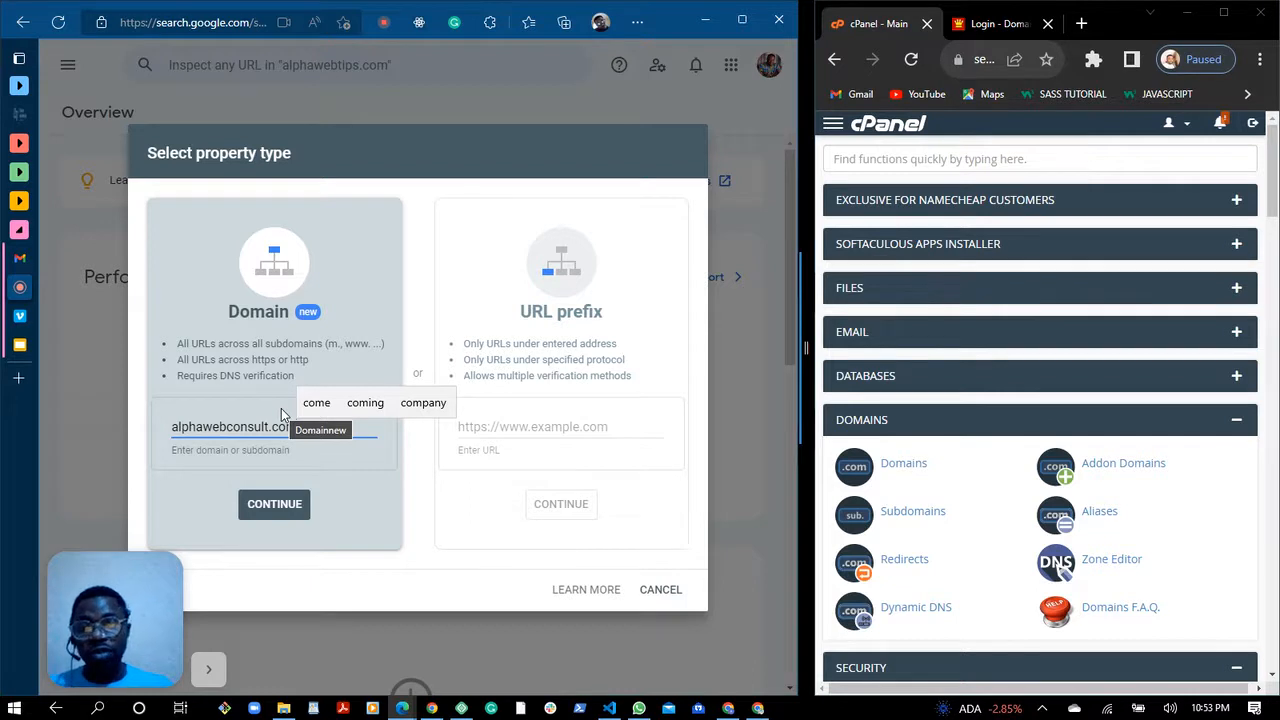
pyautogui.click(279, 505)
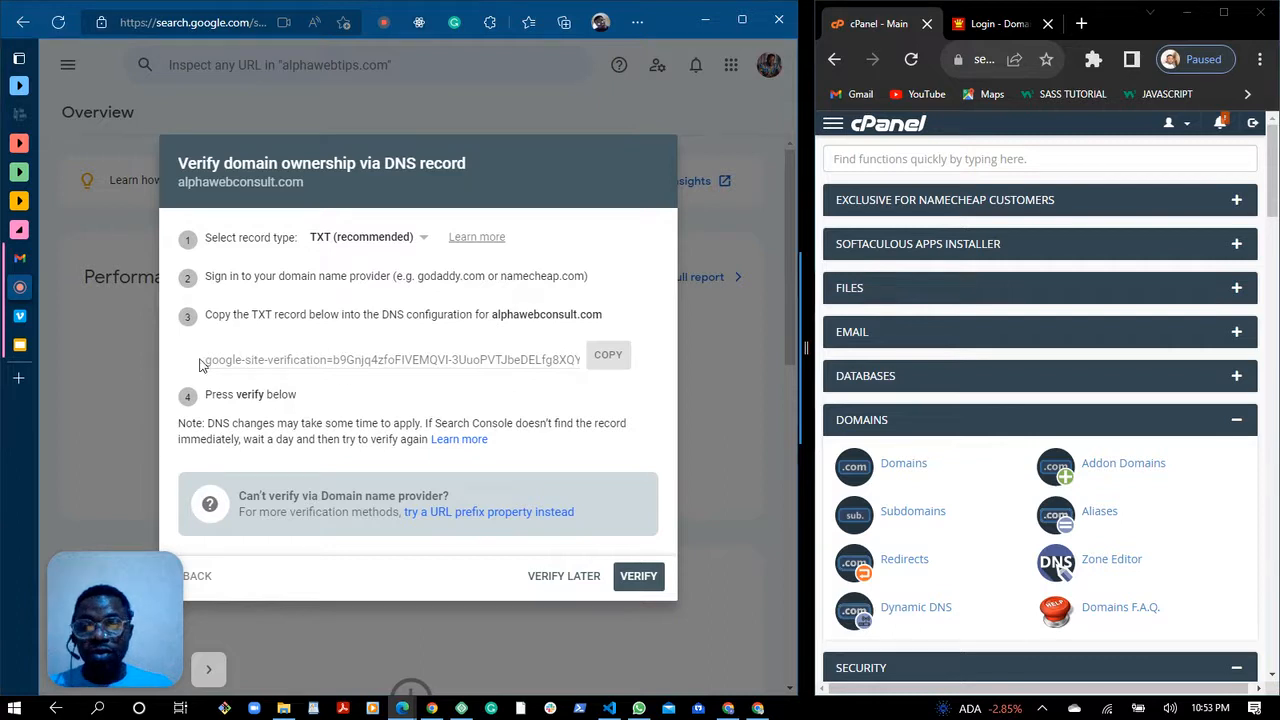
# Copy the TXT site-verification record for alphawebconsult.com
pyautogui.moveTo(204, 360); pyautogui.dragTo(588, 366)
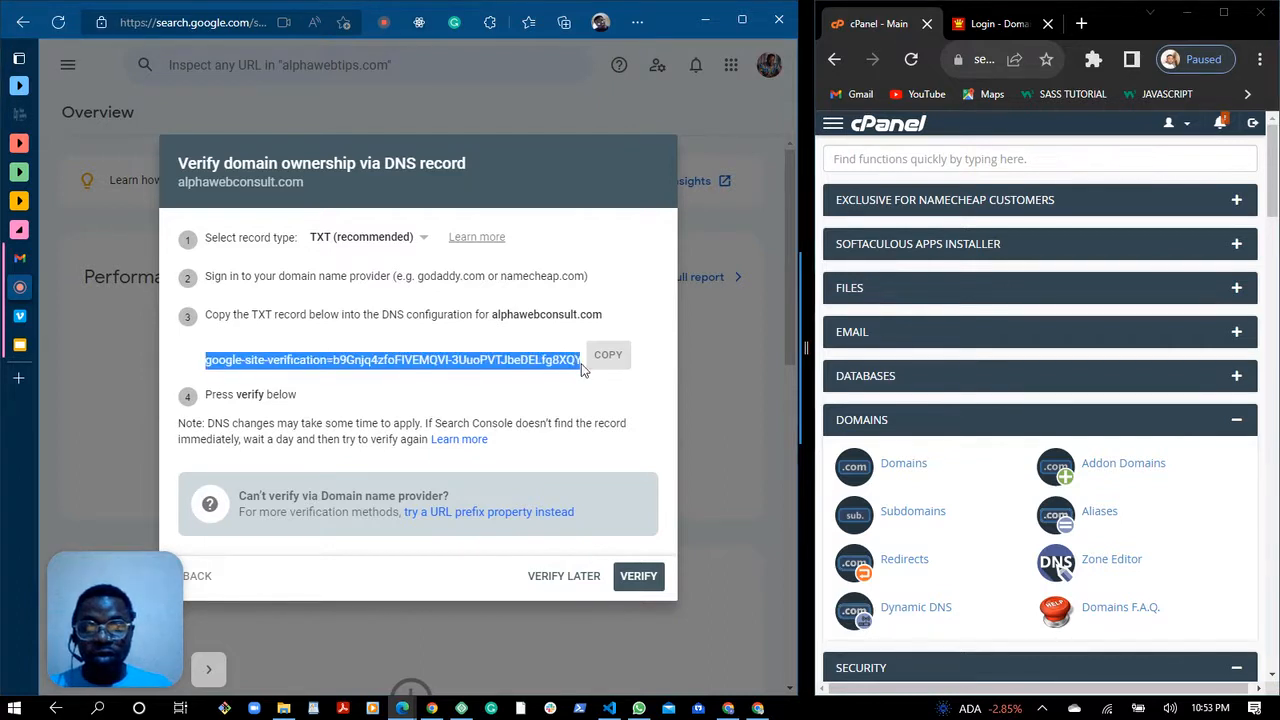
pyautogui.click(524, 390)
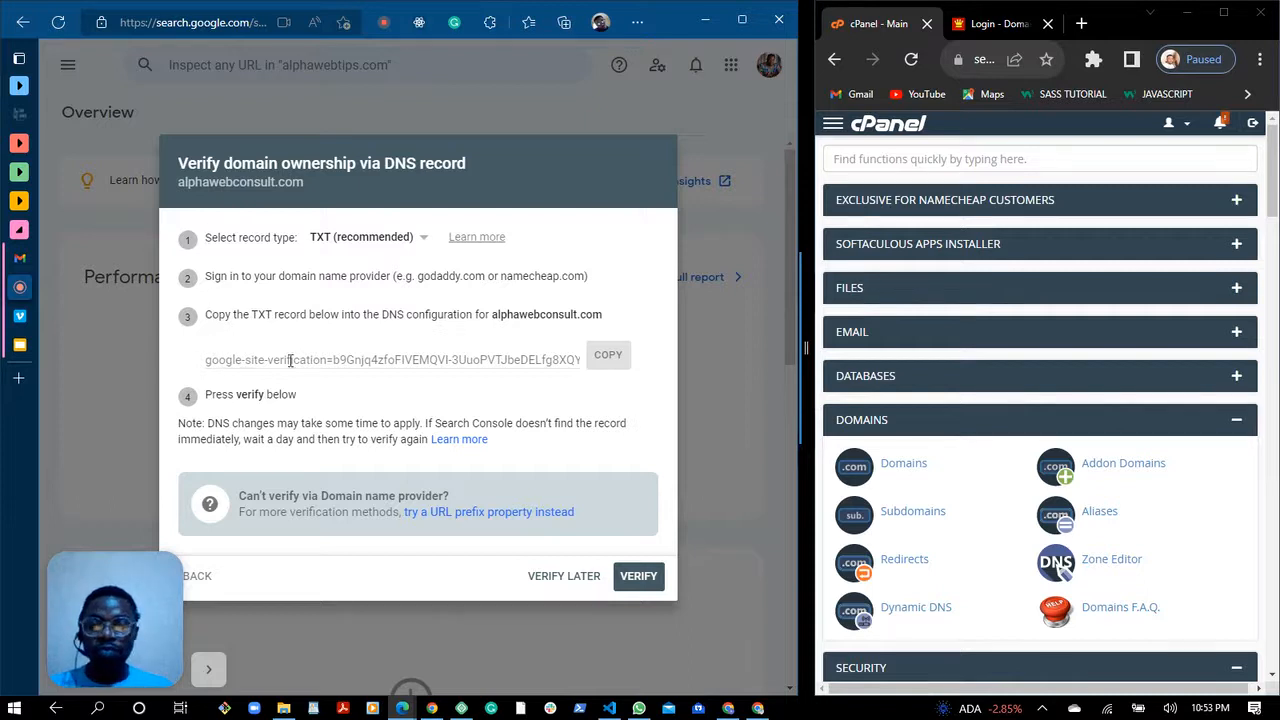
pyautogui.click(607, 357)
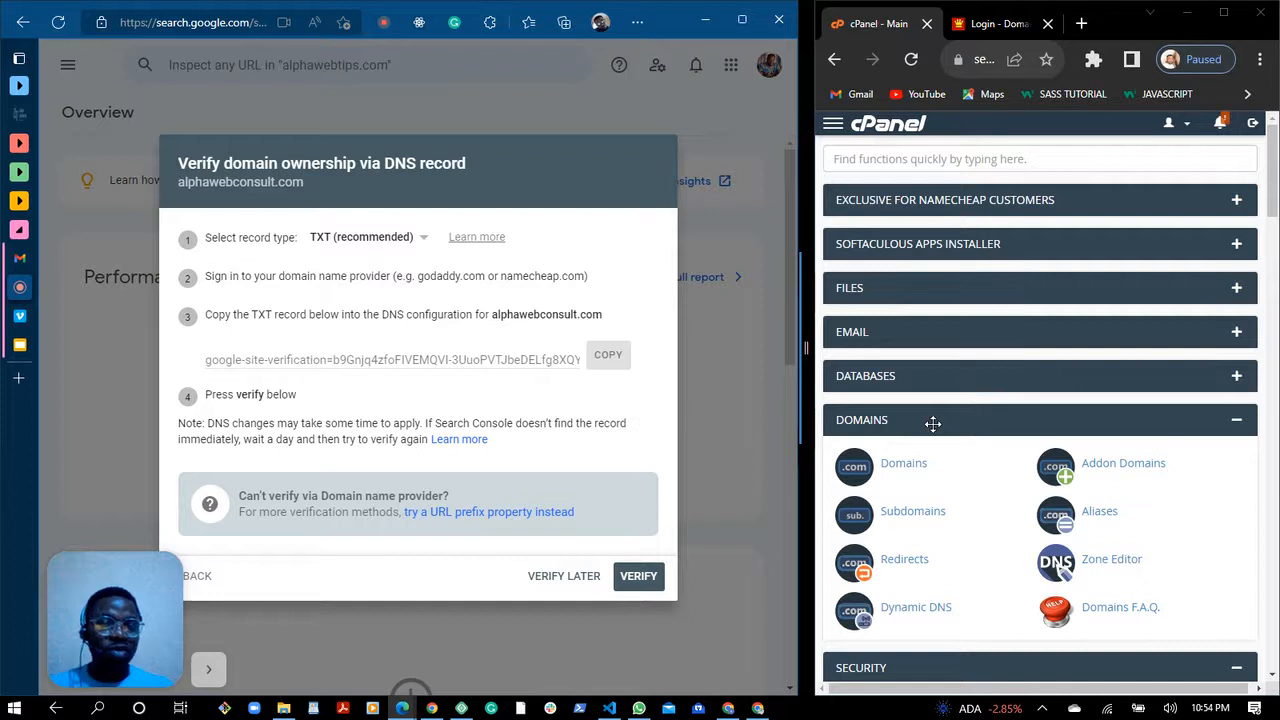
# In cPanel's Zone Editor, manage the DNS zone of alphawebconsult.com and start a new record
pyautogui.click(1107, 570)
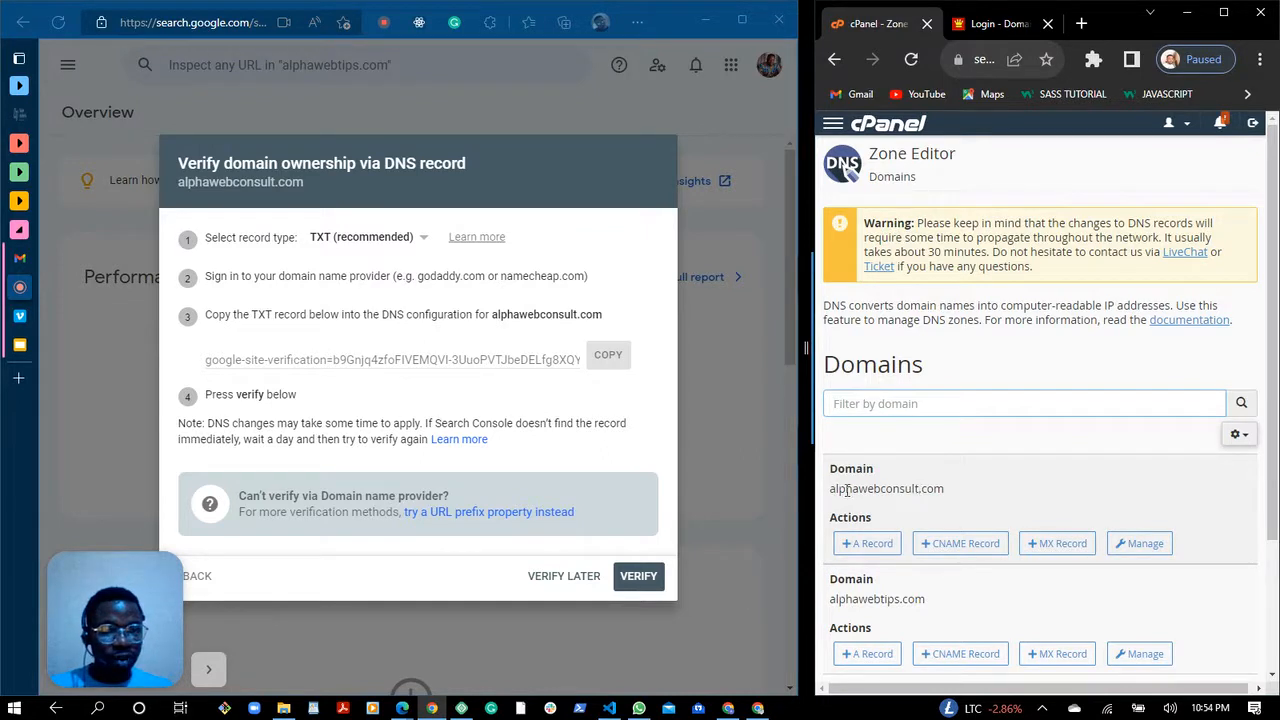
pyautogui.click(1141, 551)
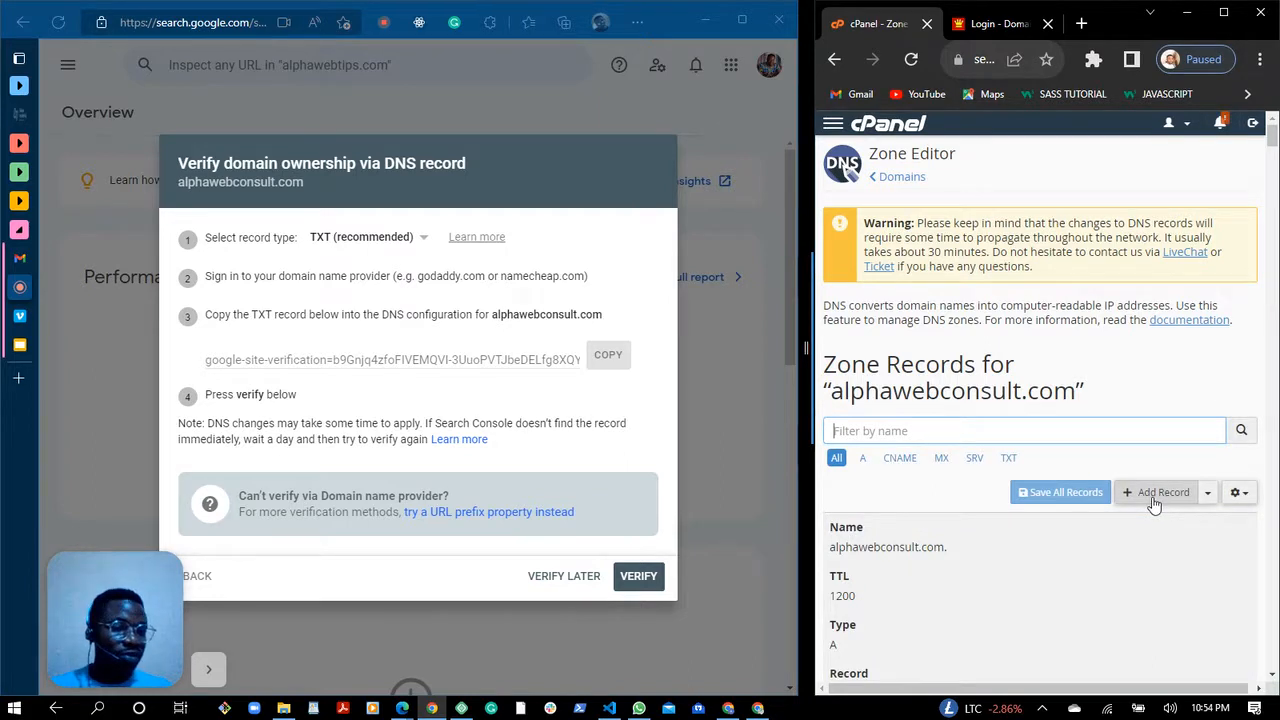
pyautogui.click(1154, 493)
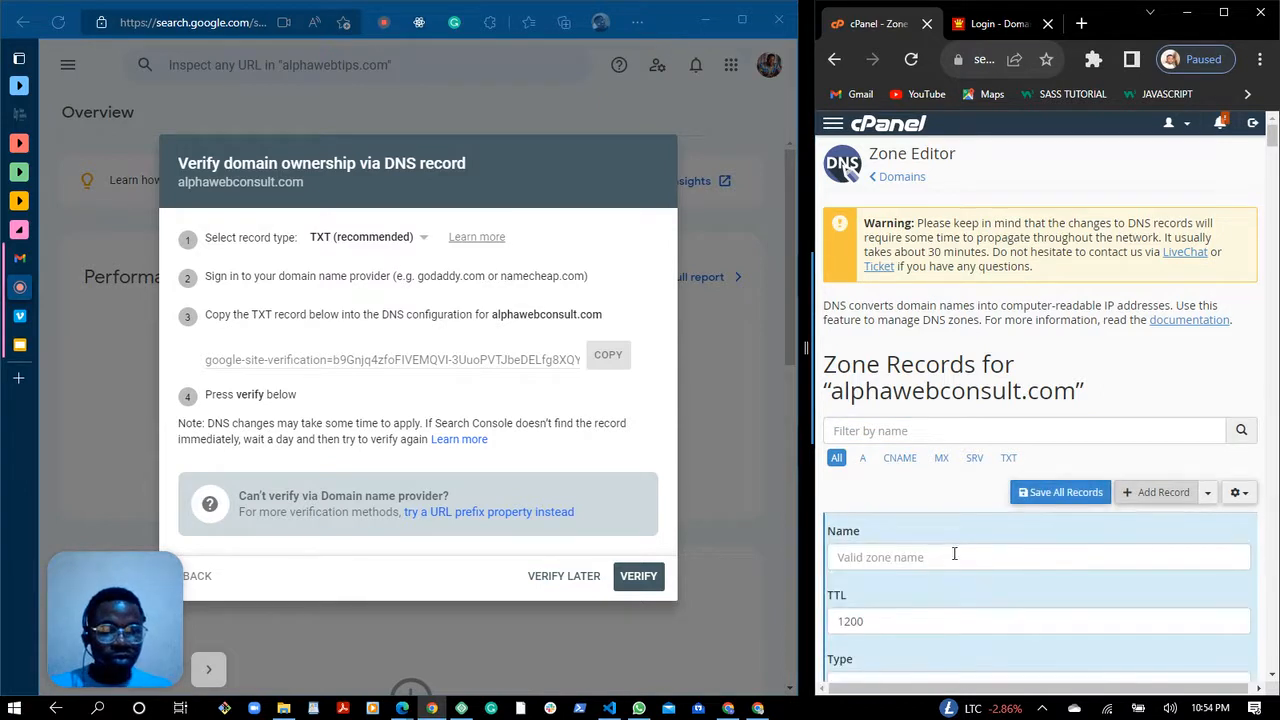
pyautogui.scroll(-5, 1048, 508)
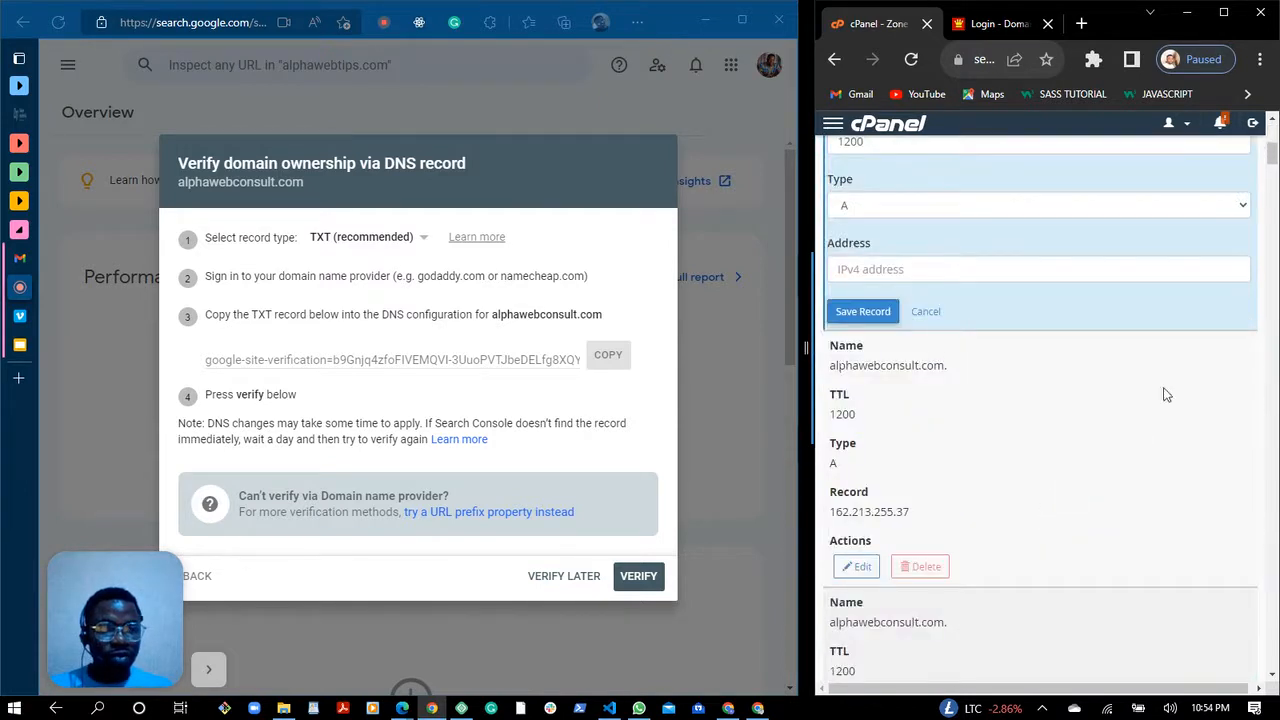
pyautogui.moveTo(1273, 153); pyautogui.dragTo(1273, 145)
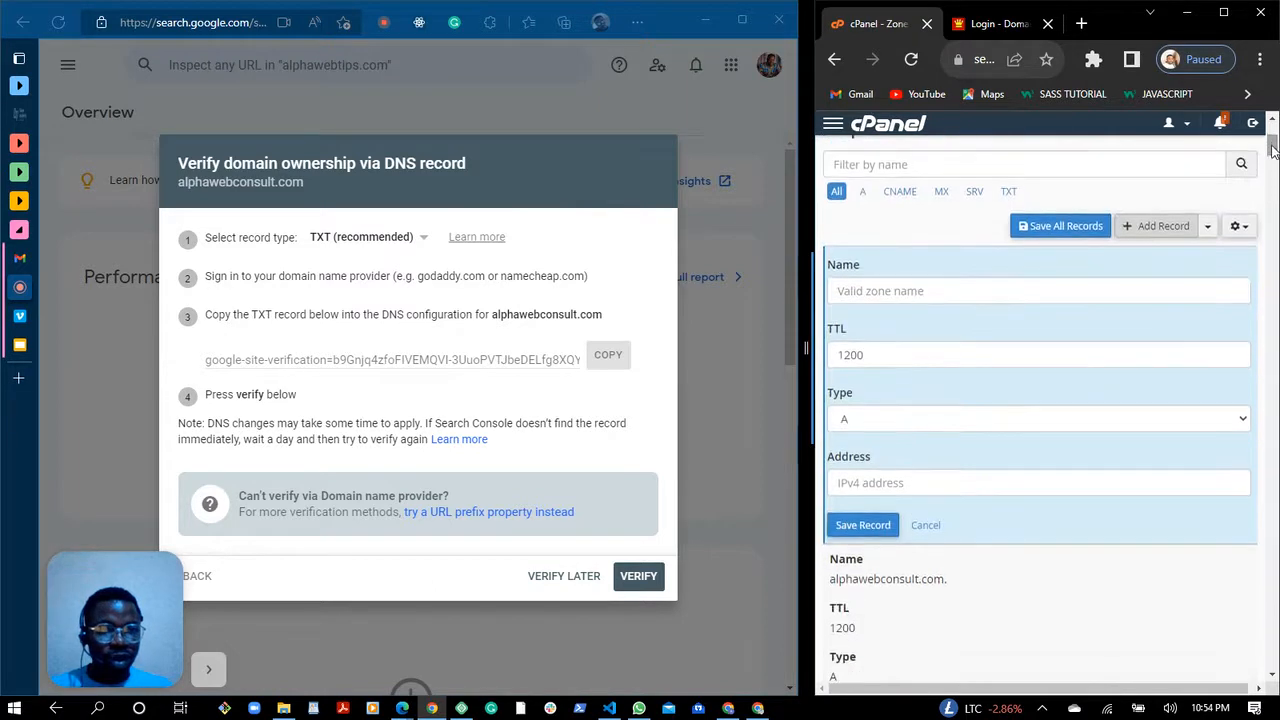
# Enter alphawebconsult.com as the name of the new DNS record
pyautogui.click(934, 290)
pyautogui.write('alph')
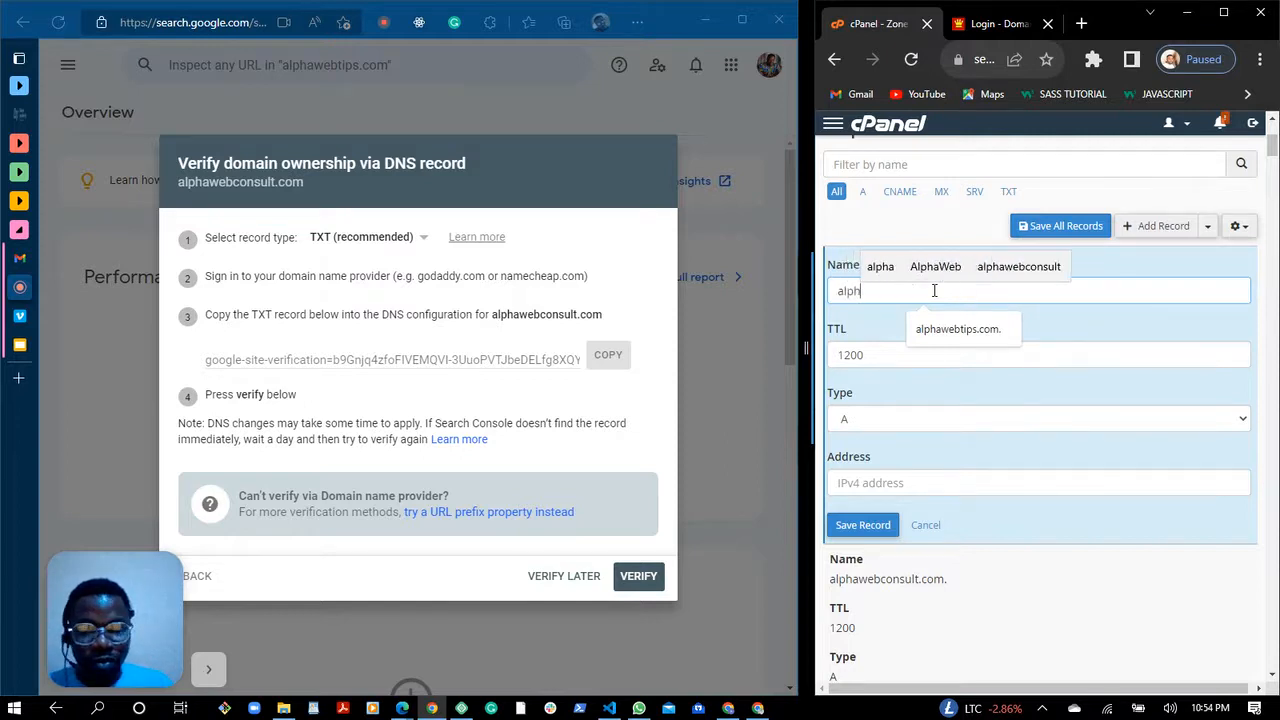
pyautogui.write('a')
pyautogui.press('Up')
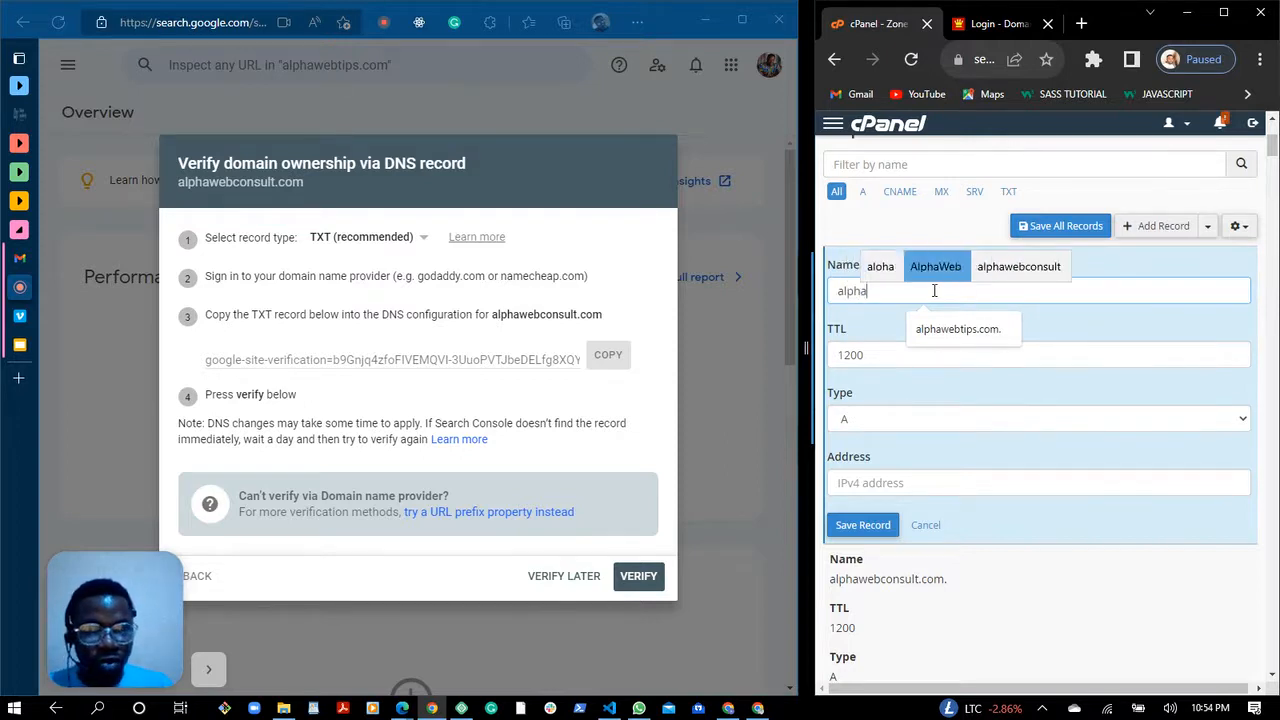
pyautogui.press('Right')
pyautogui.press('Right')
pyautogui.press('BackSpace')
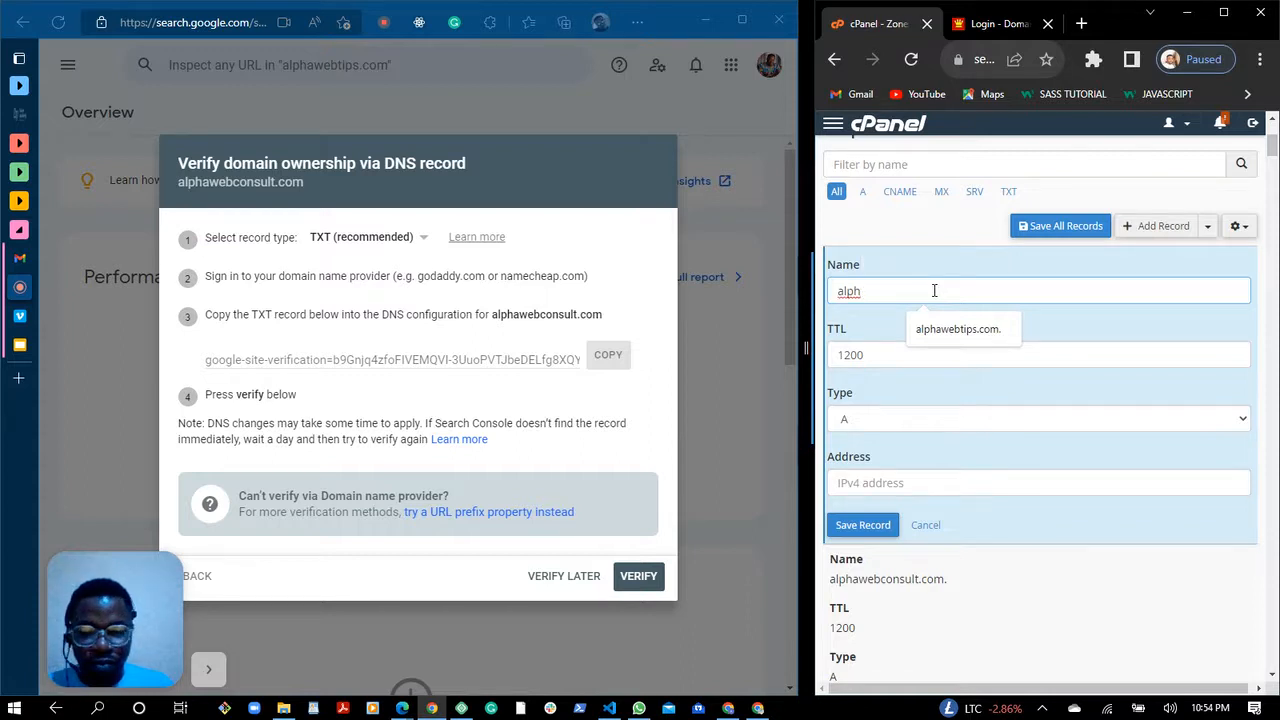
pyautogui.write('awebcons')
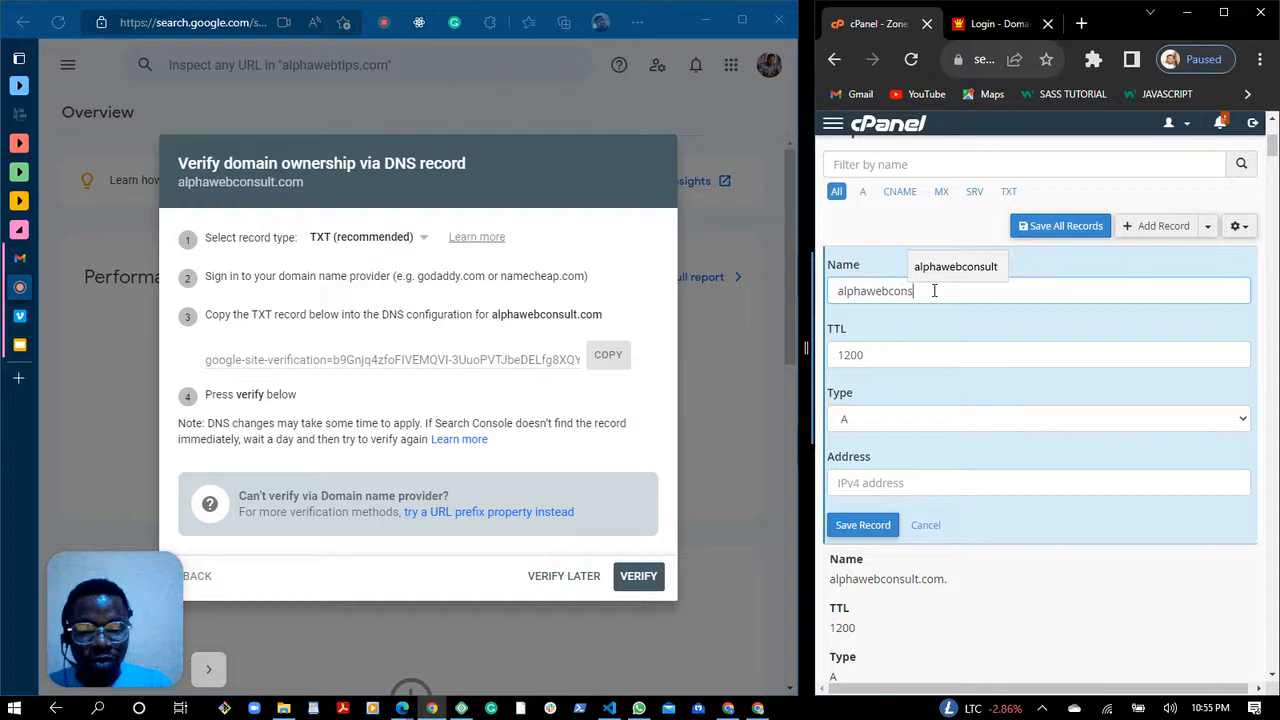
pyautogui.write('ult.com')
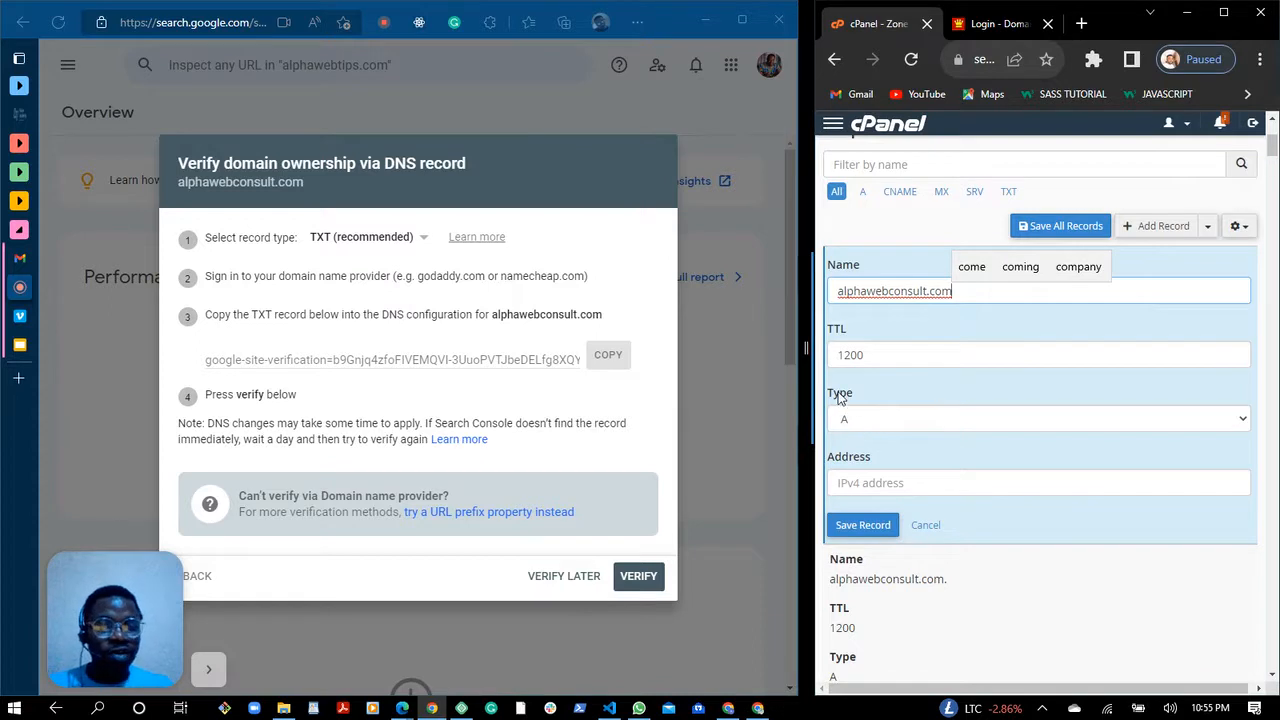
# Set the record type to TXT, paste the copied Google site-verification token as its text, and save the record
pyautogui.click(885, 418)
pyautogui.click(885, 418)
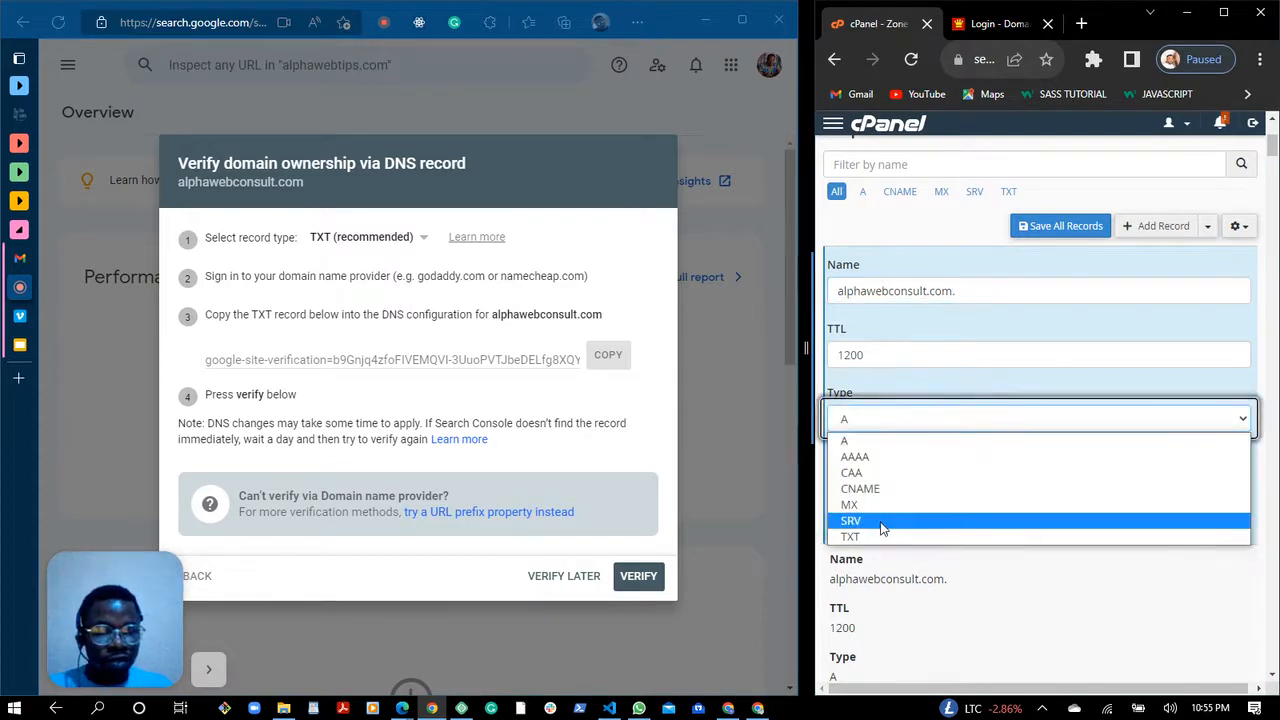
pyautogui.click(885, 532)
pyautogui.click(880, 464)
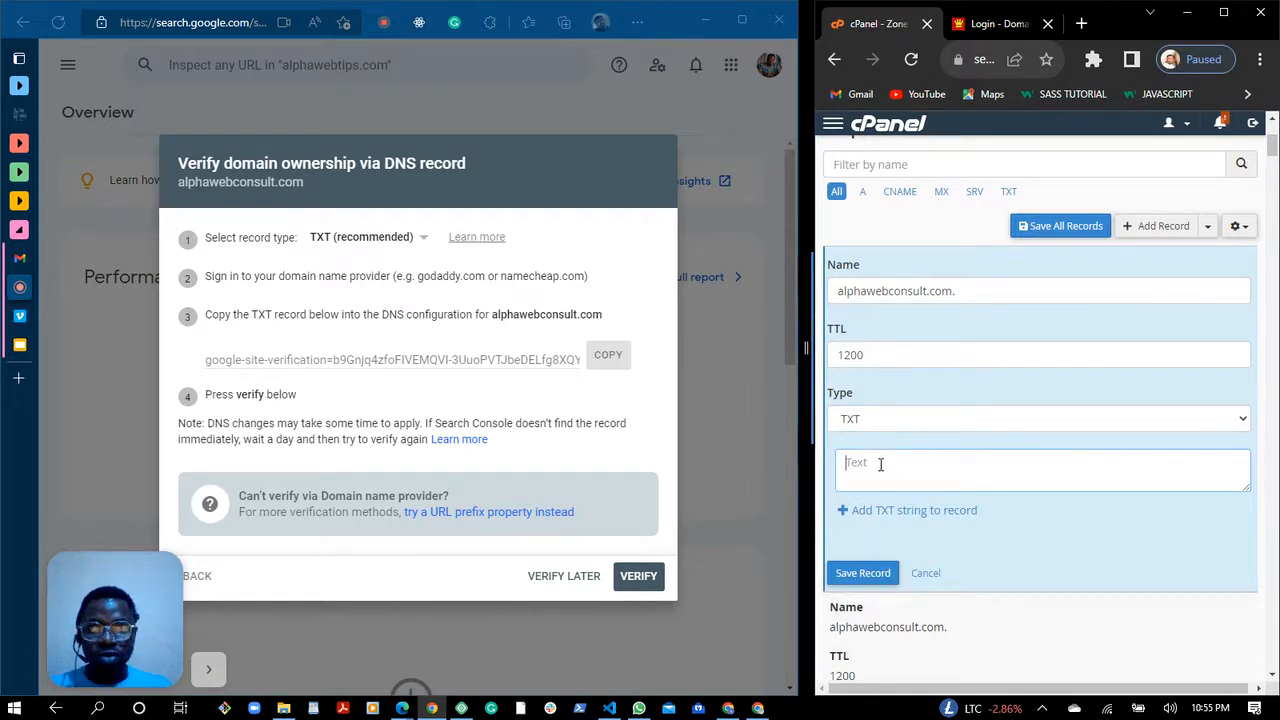
pyautogui.hotkey('ctrl', 'v')
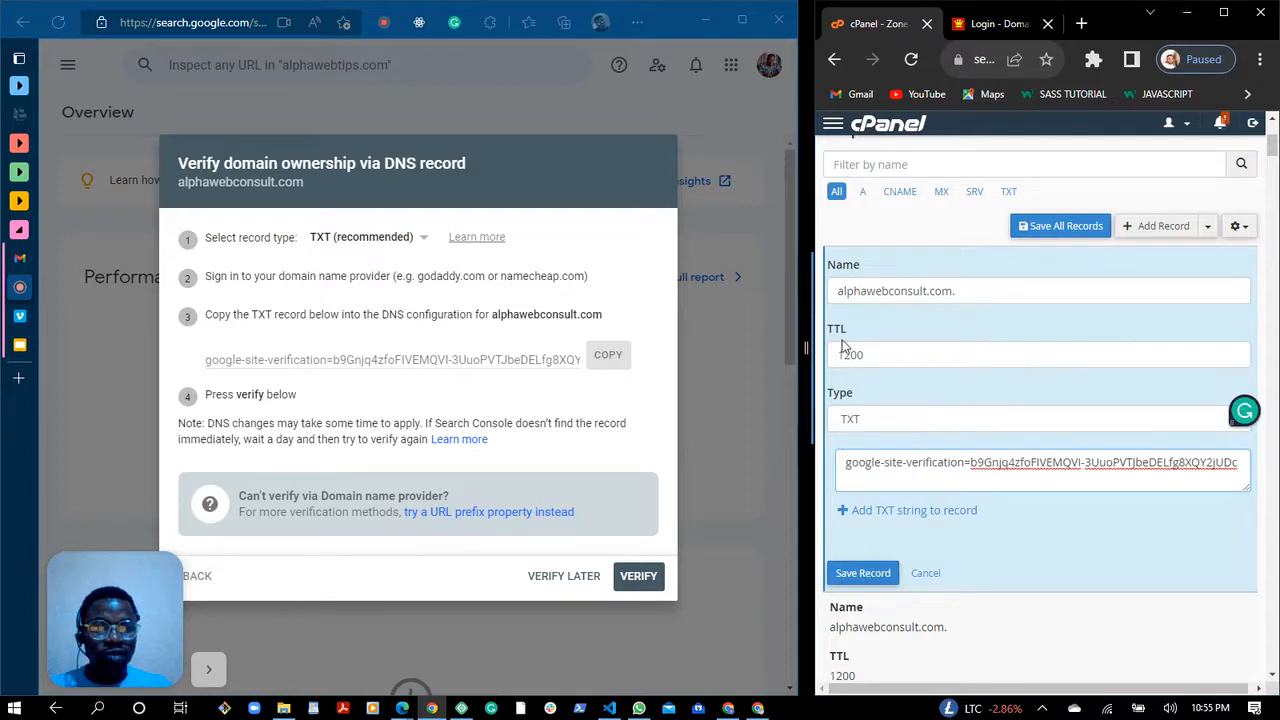
pyautogui.click(869, 360)
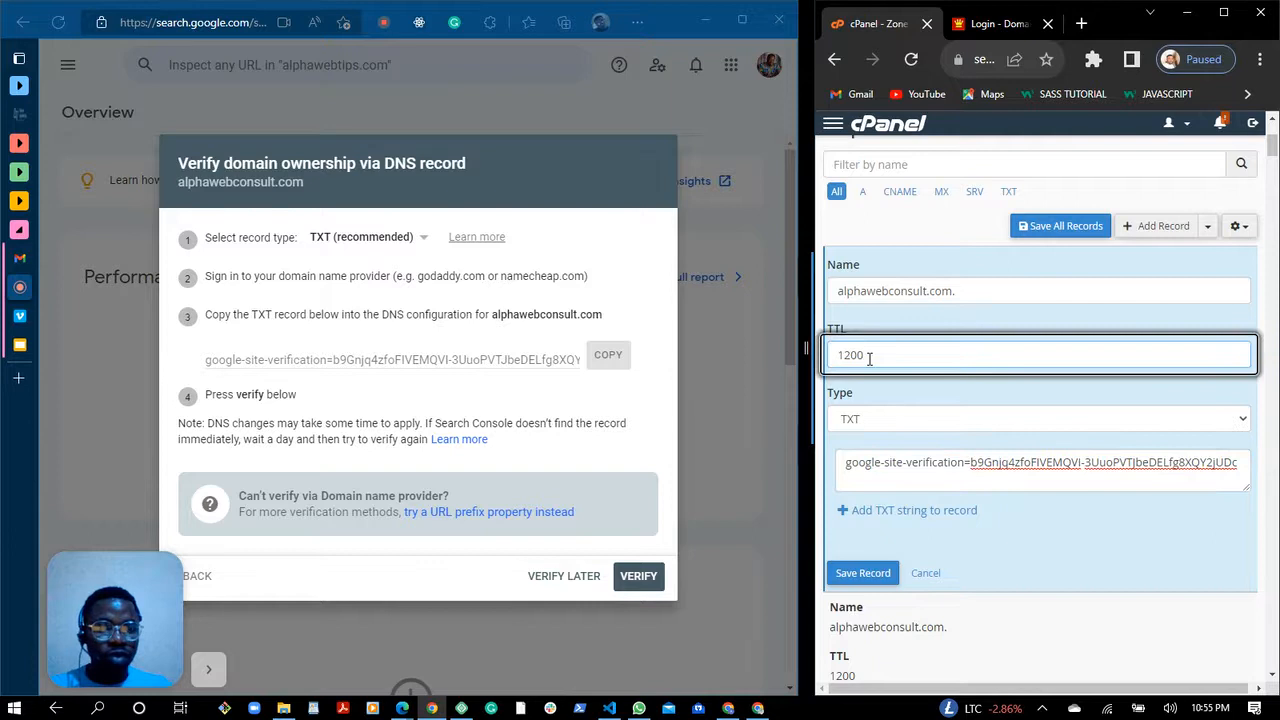
pyautogui.click(866, 573)
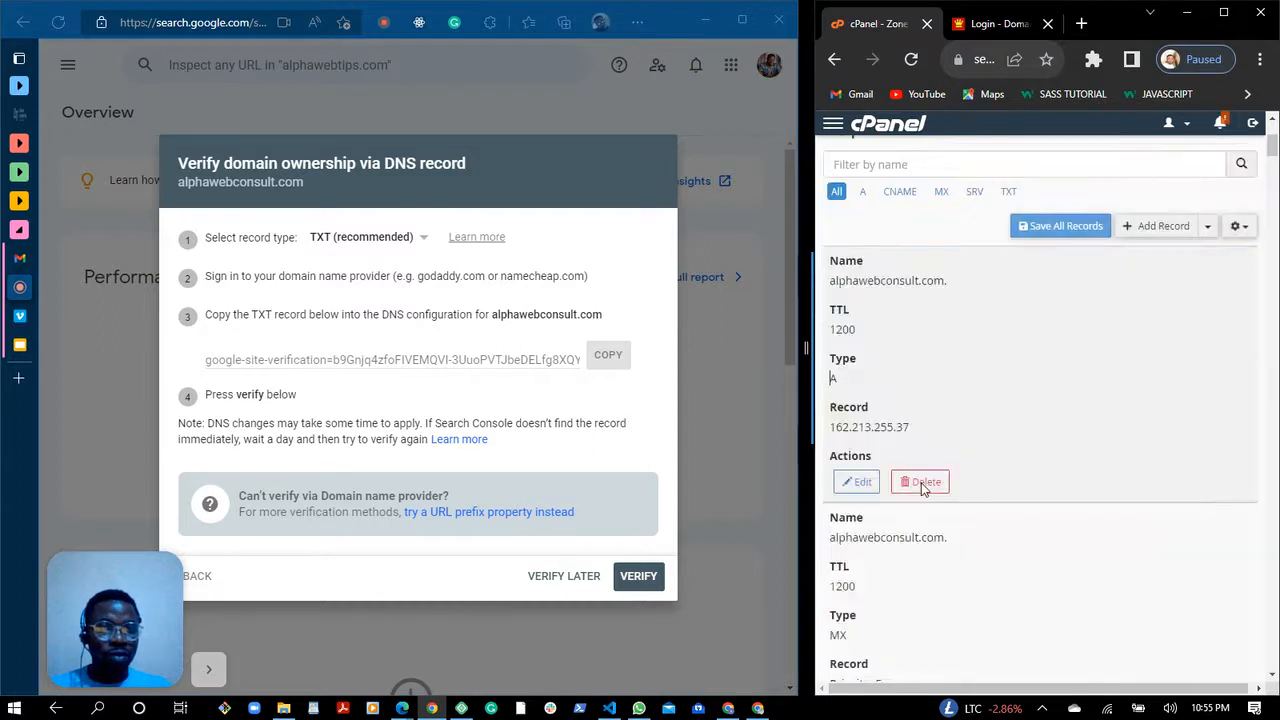
# Verify ownership of alphawebconsult.com in Google Search Console and go to the new property
pyautogui.scroll(1, 1018, 434)
pyautogui.scroll(2, 1018, 434)
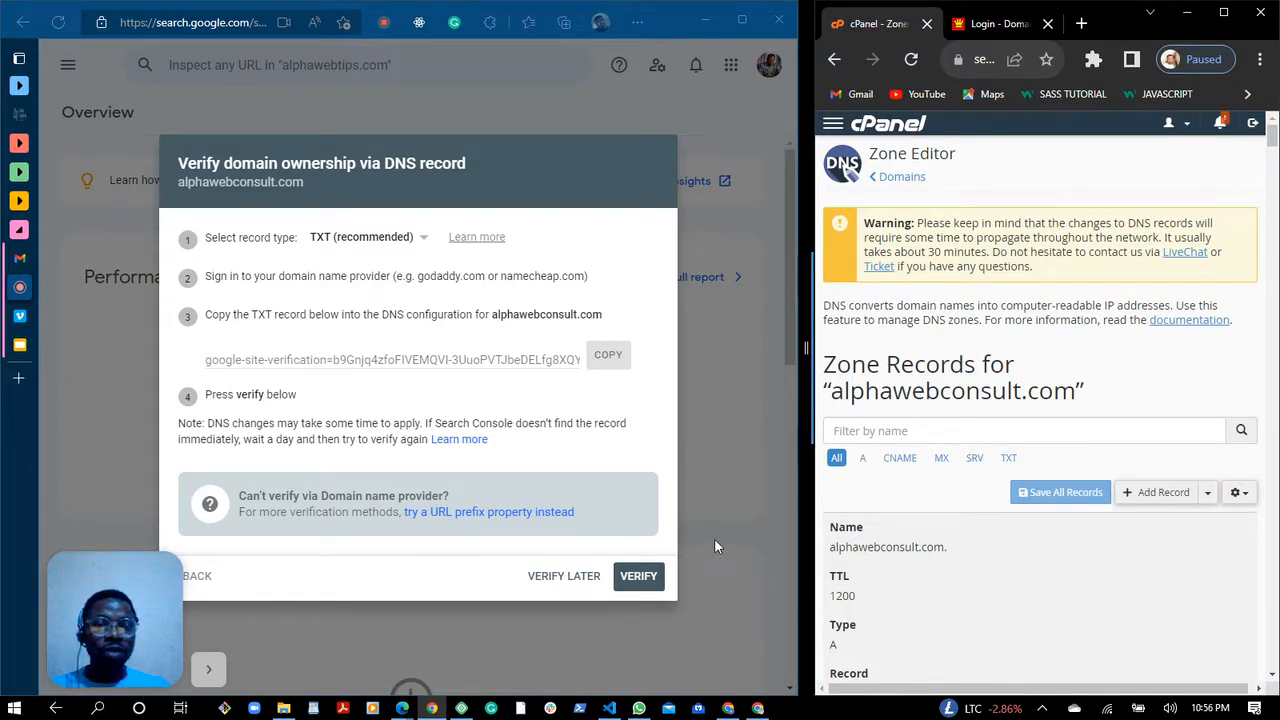
pyautogui.click(637, 578)
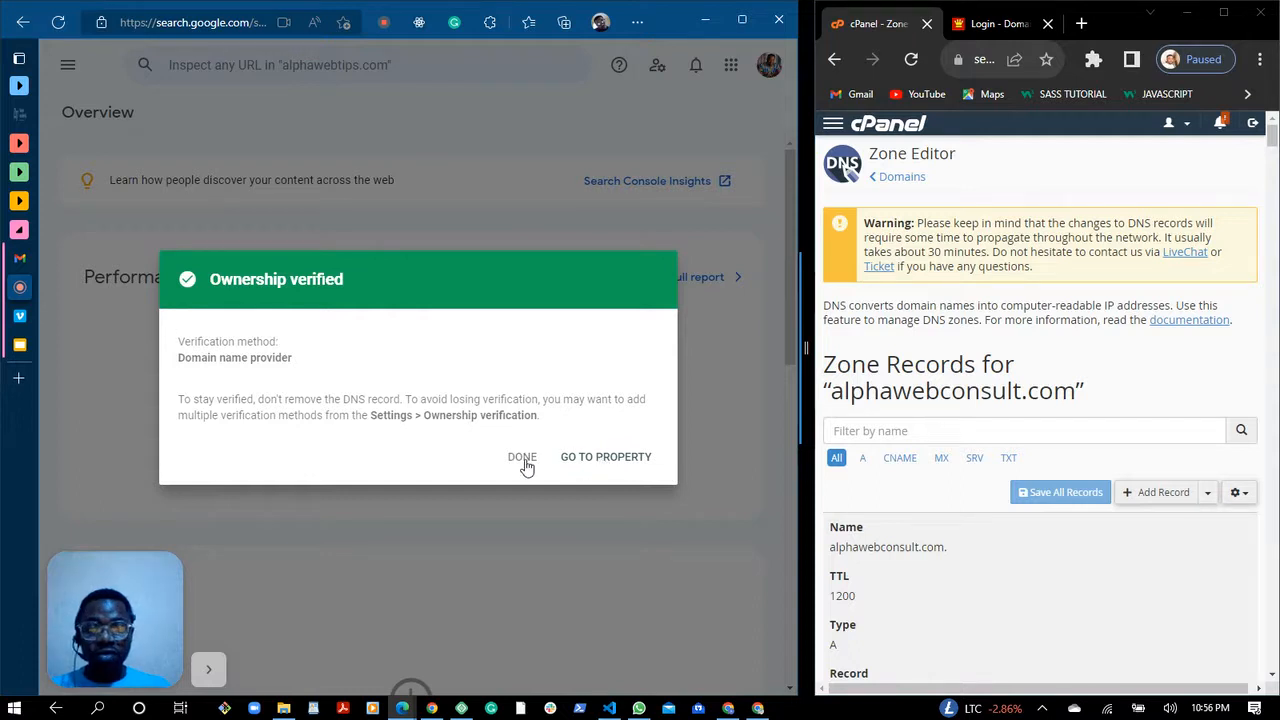
pyautogui.click(596, 459)
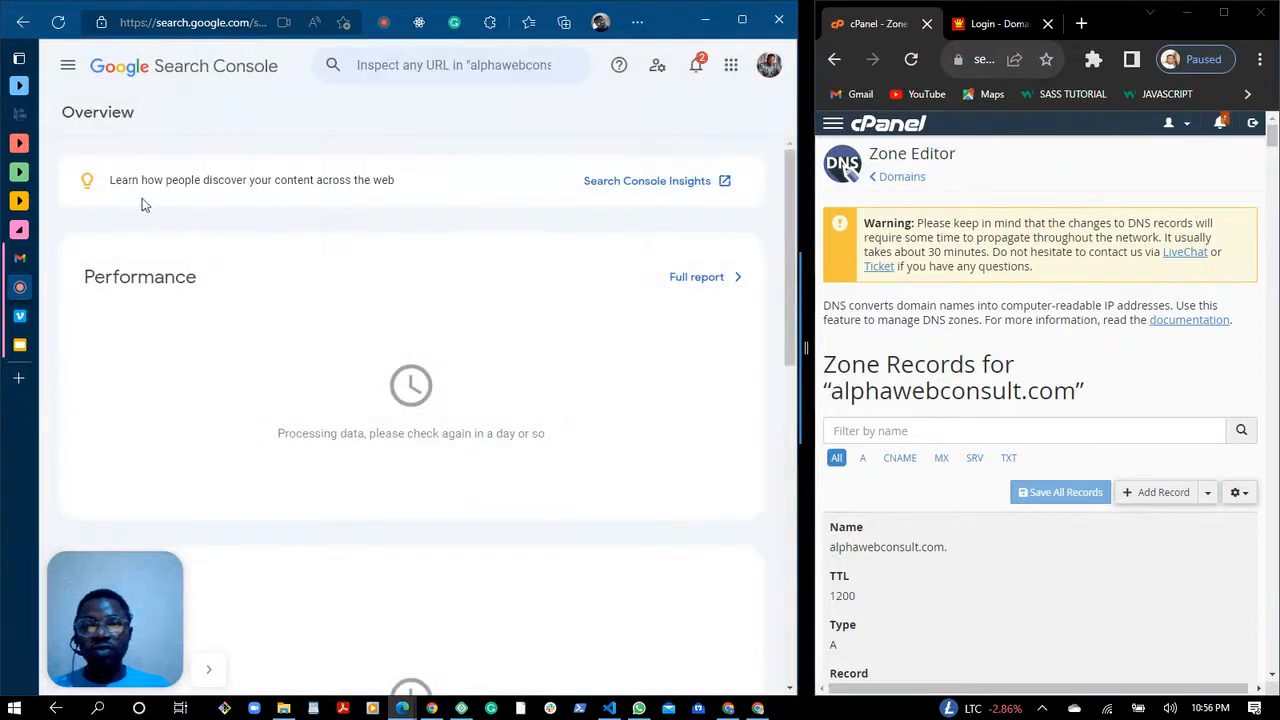
pyautogui.click(68, 67)
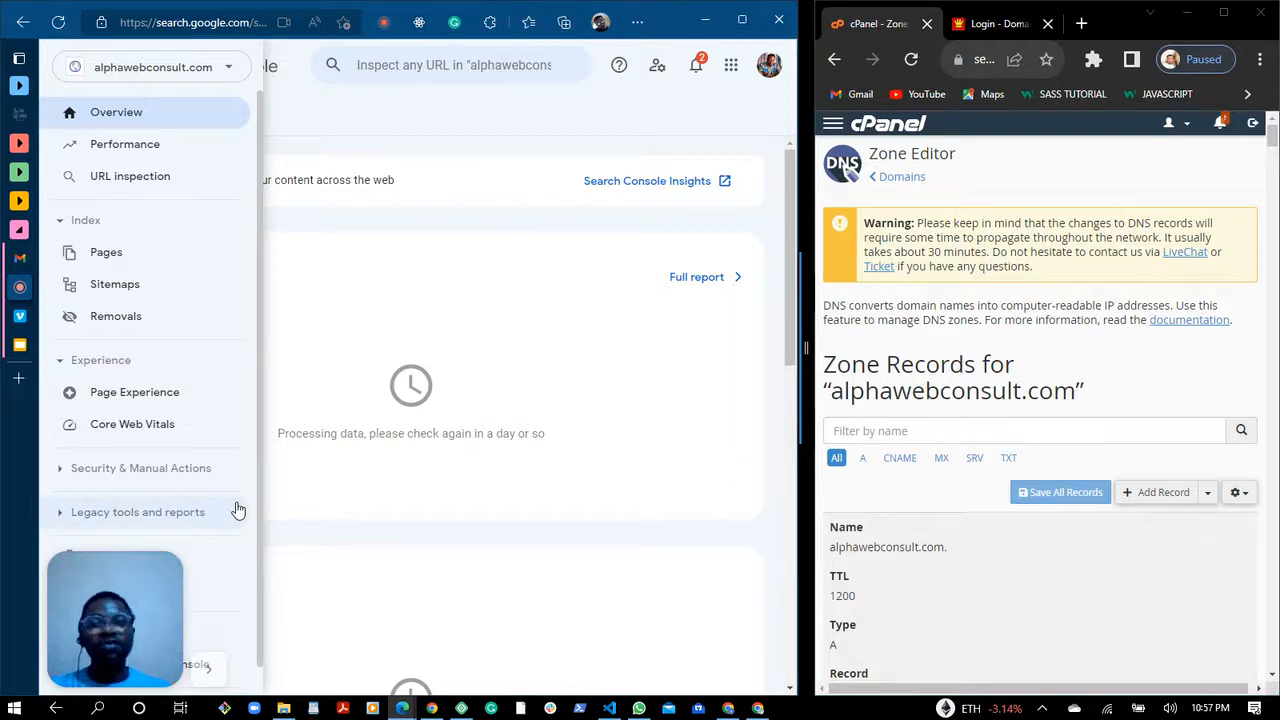
pyautogui.click(210, 675)
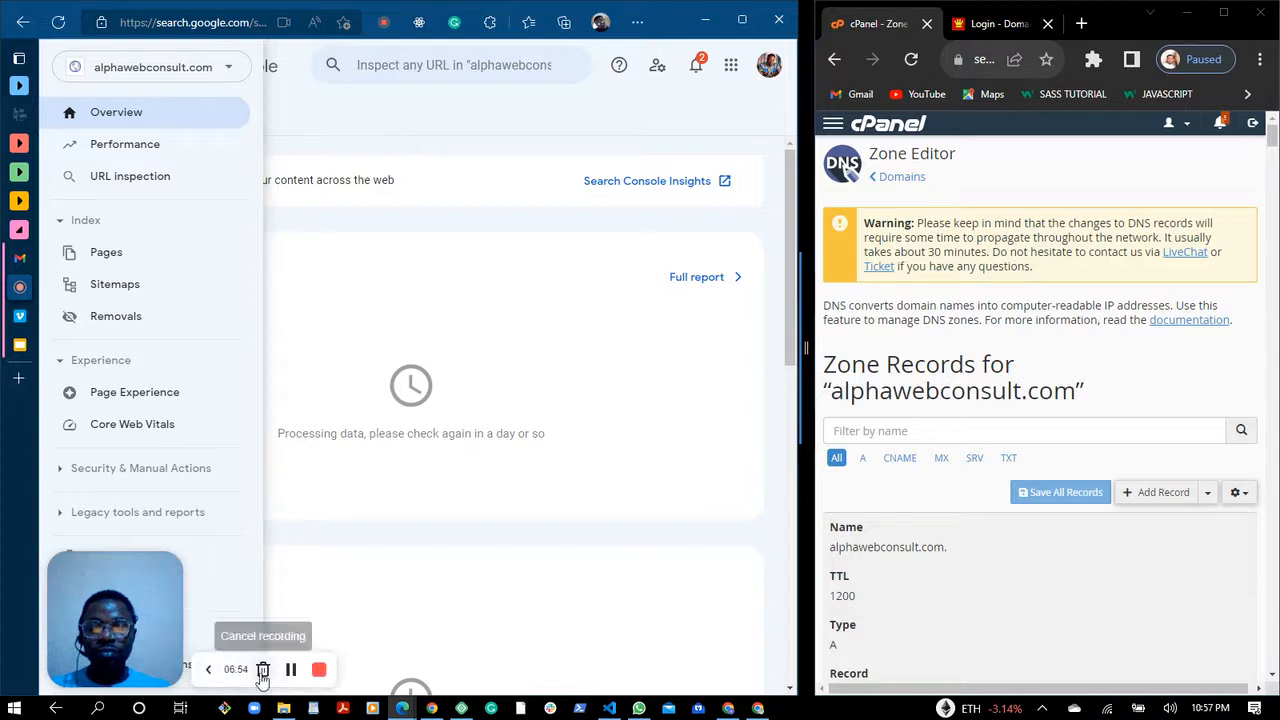